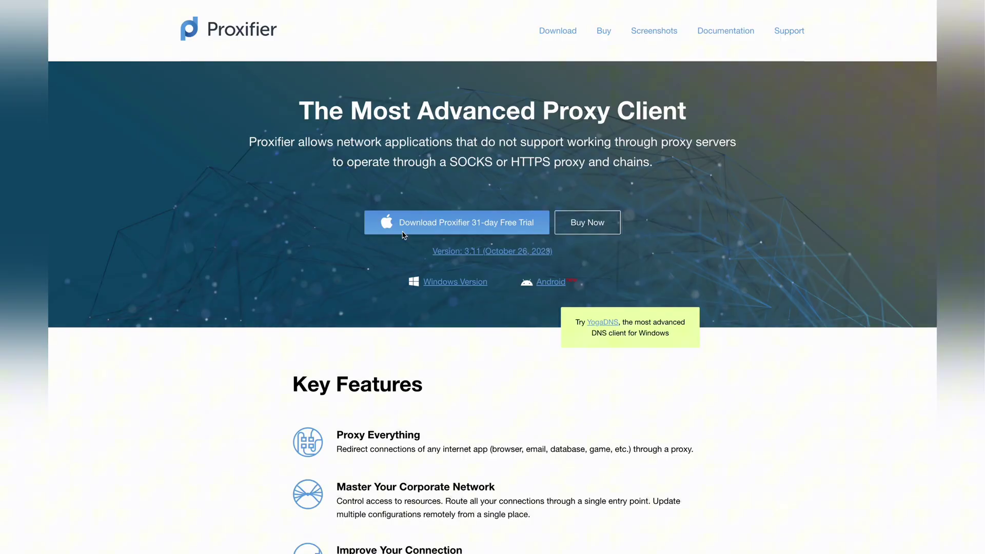
# Download the 31-day Proxifier trial for Mac and open the proxy server list.
pyautogui.click(434, 225)
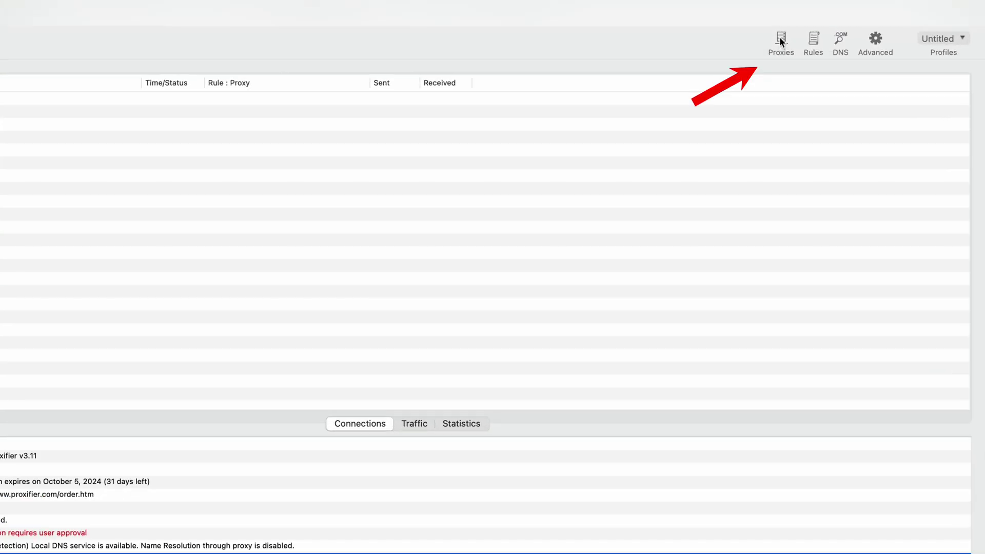
pyautogui.click(779, 13)
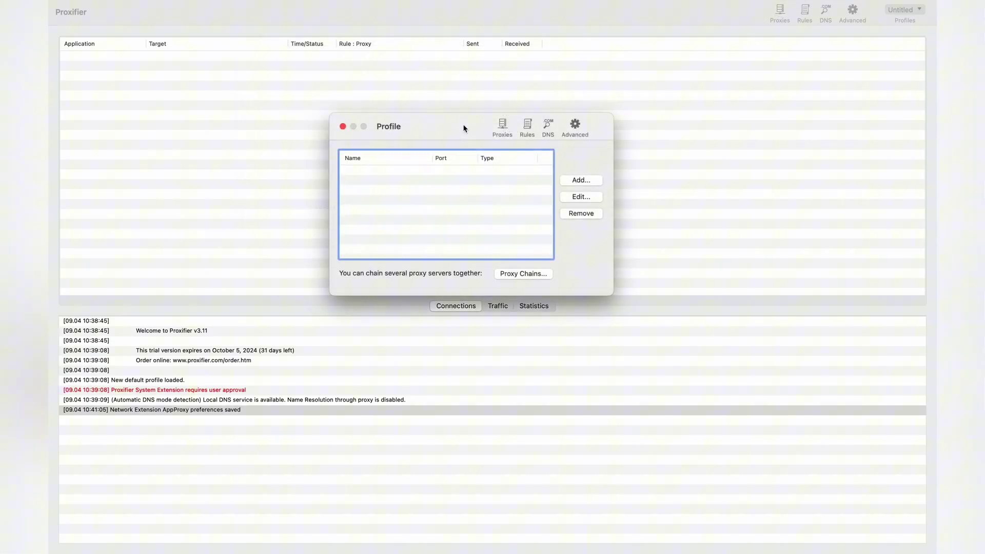
# Start a new proxy entry and bring up the DataImpulse gw.dataimpulse.com:10000 access details.
pyautogui.click(581, 180)
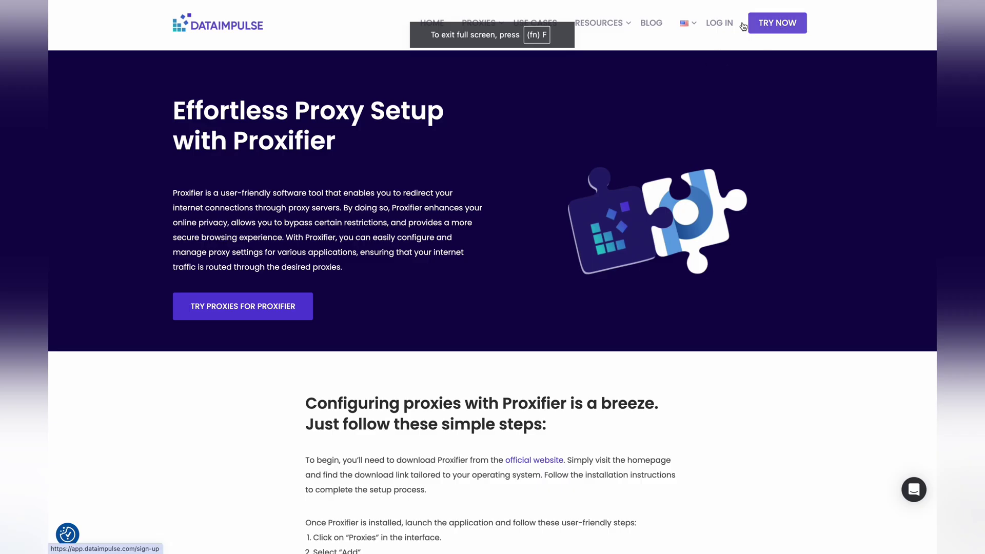
pyautogui.click(743, 25)
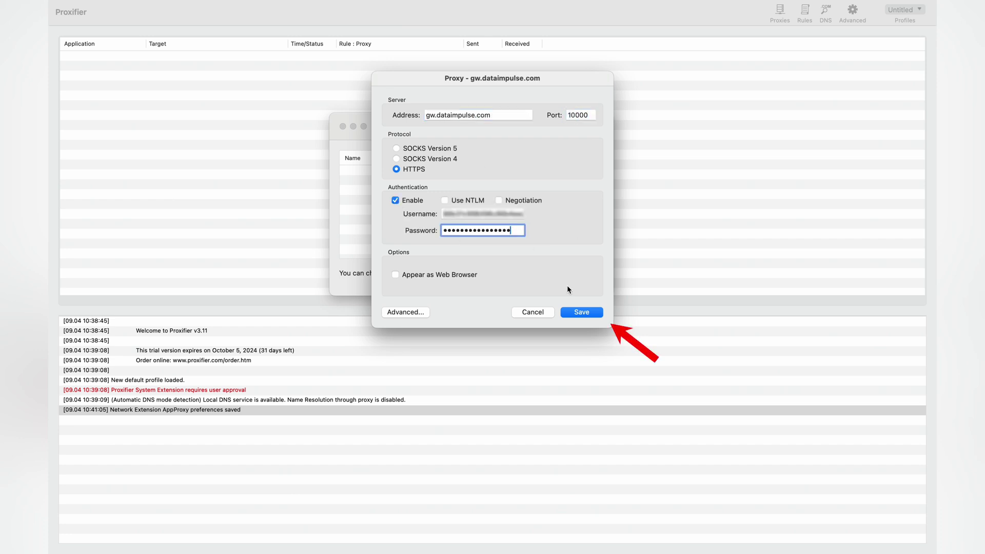
# Save the DataImpulse HTTPS proxy and decline making it the default.
pyautogui.click(583, 312)
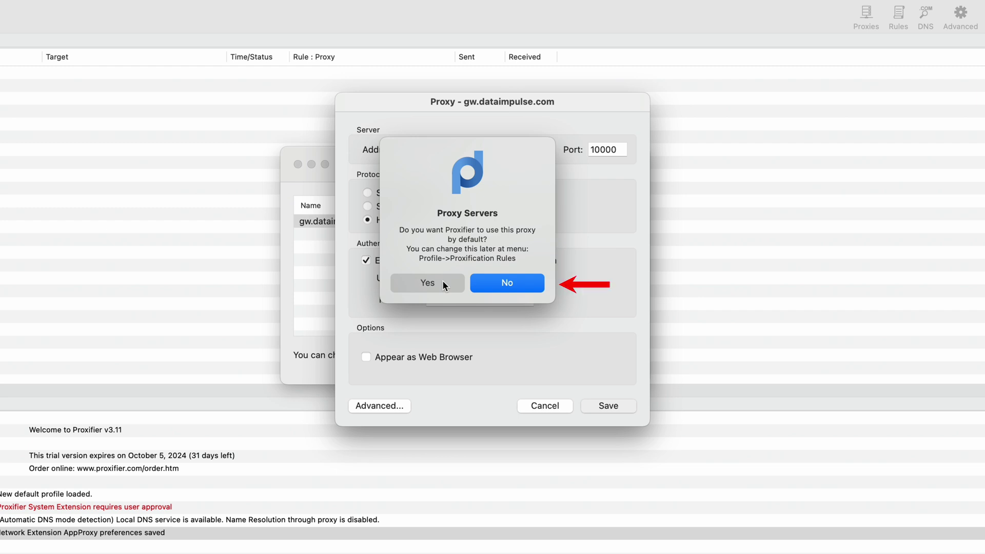
pyautogui.click(508, 285)
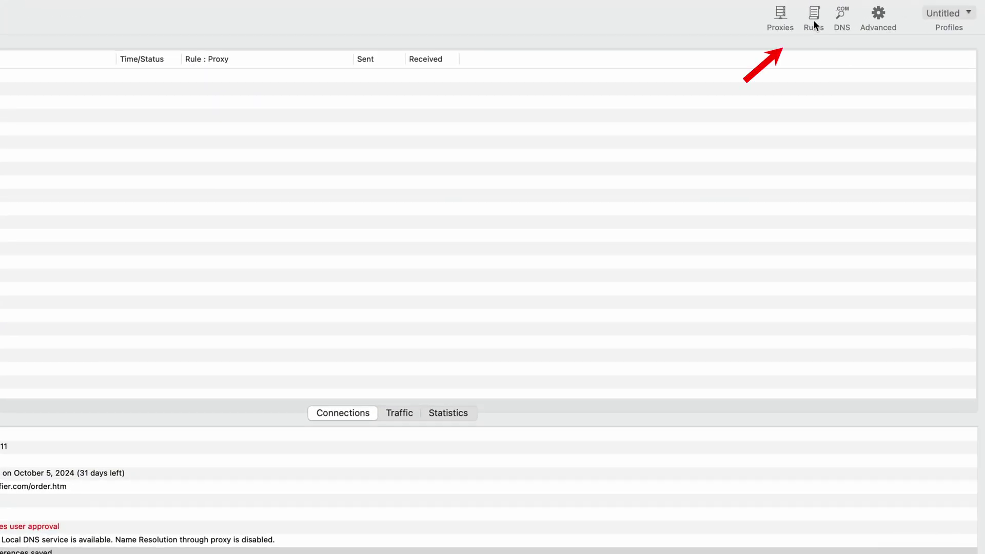
# Start a new proxification rule from the Rules list.
pyautogui.click(813, 19)
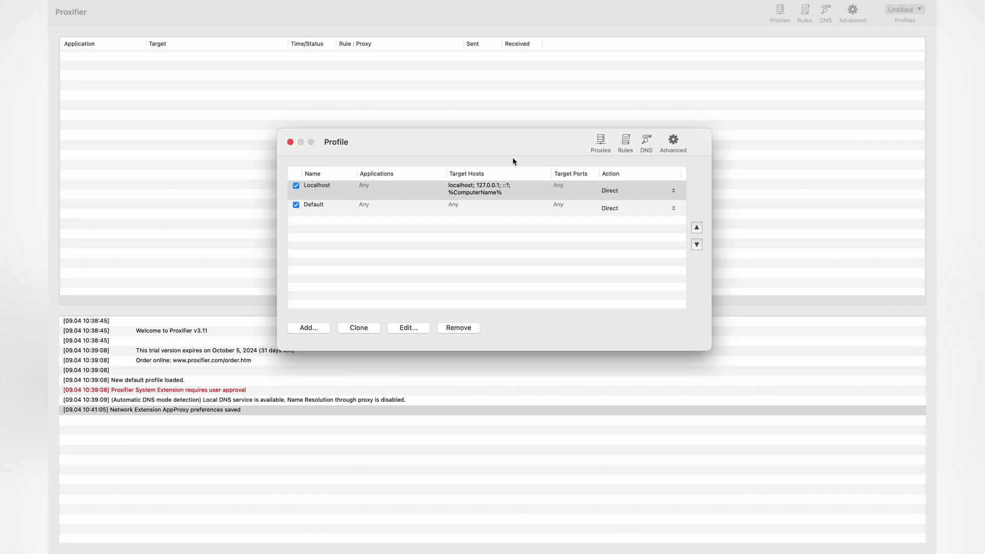
pyautogui.click(309, 327)
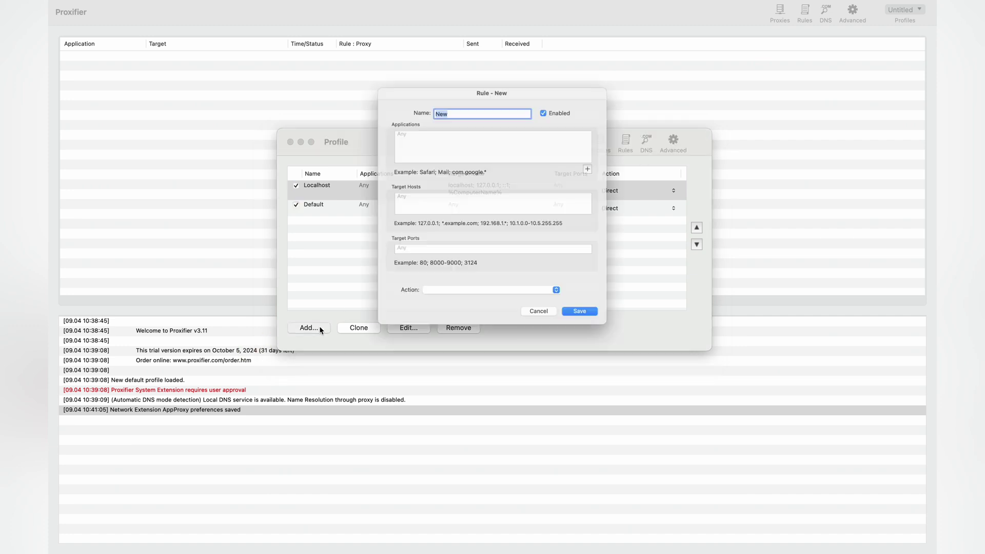
pyautogui.moveTo(550, 77); pyautogui.dragTo(520, 112)
# Apply the rule to firefox.exe with action Proxy HTTPS gw.dataimpulse.com:10000.
pyautogui.click(407, 161)
pyautogui.write('firefox.exe')
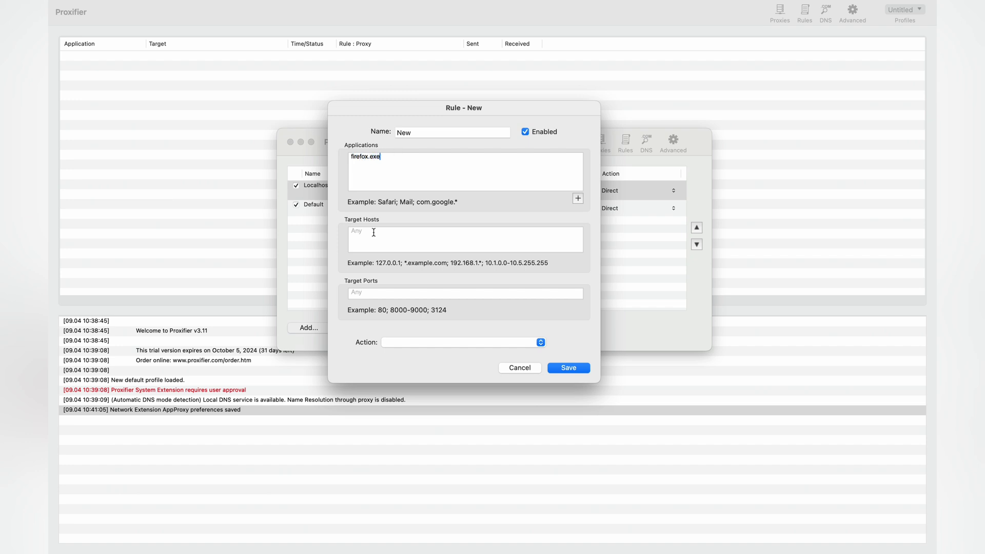
pyautogui.click(452, 340)
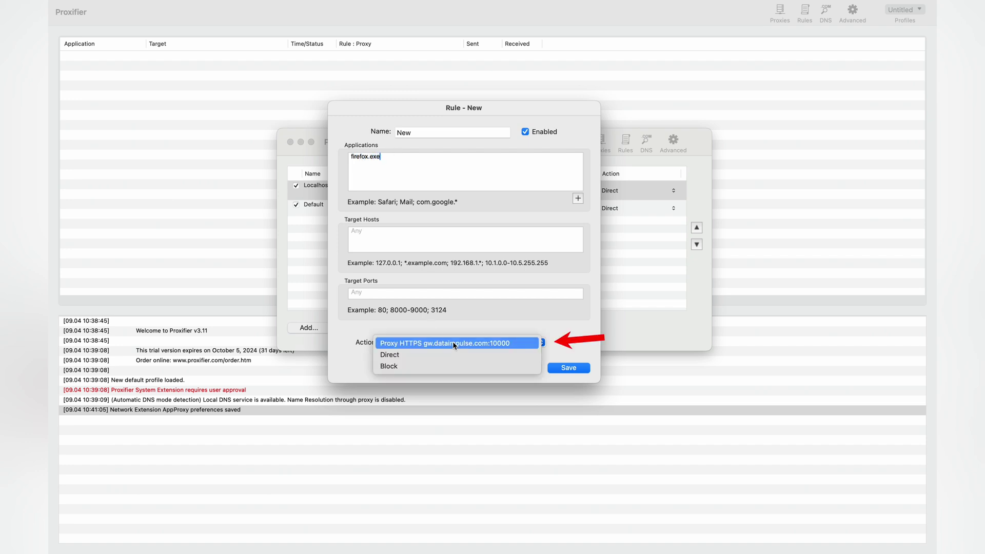
pyautogui.click(453, 341)
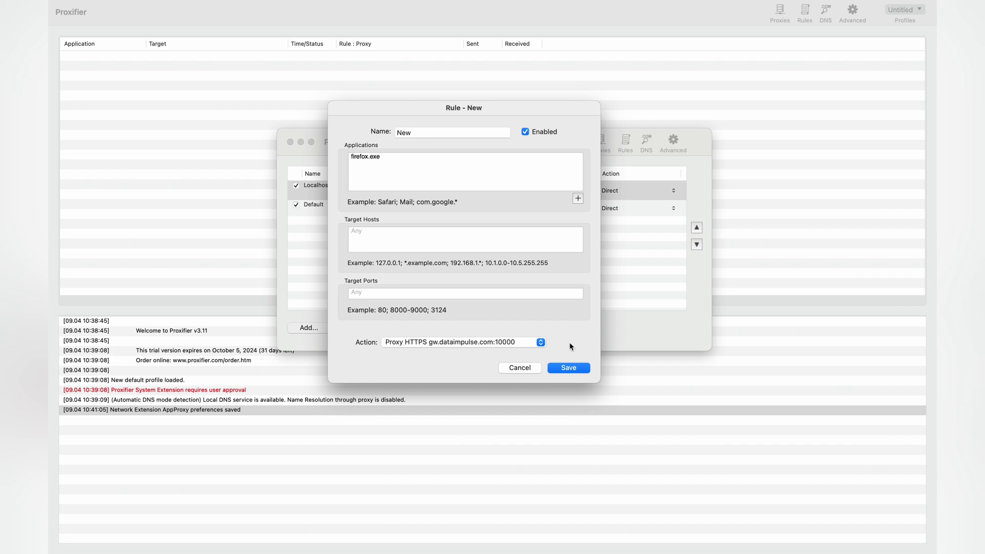